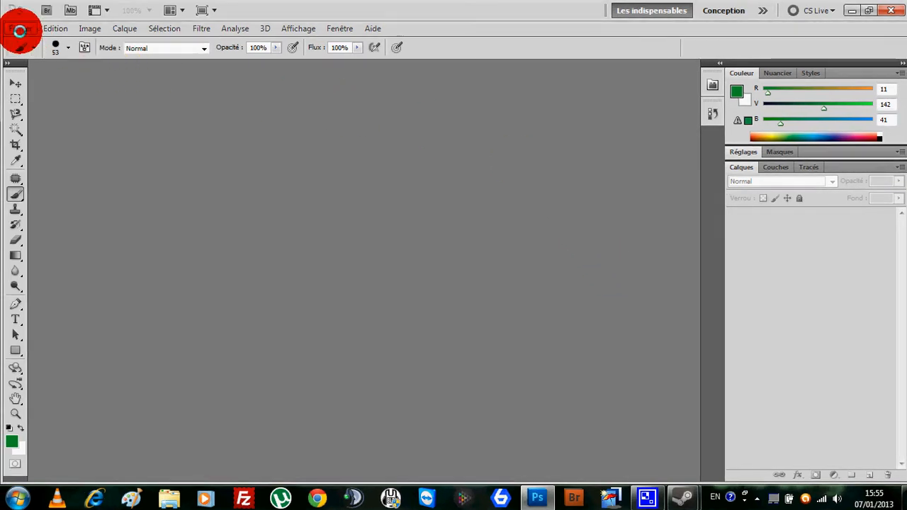
Step: Create a new 1500 by 1000 pixel document named "texte gravee tuto" with a white (Blanc) background
left_click(19, 30)
left_click(45, 41)
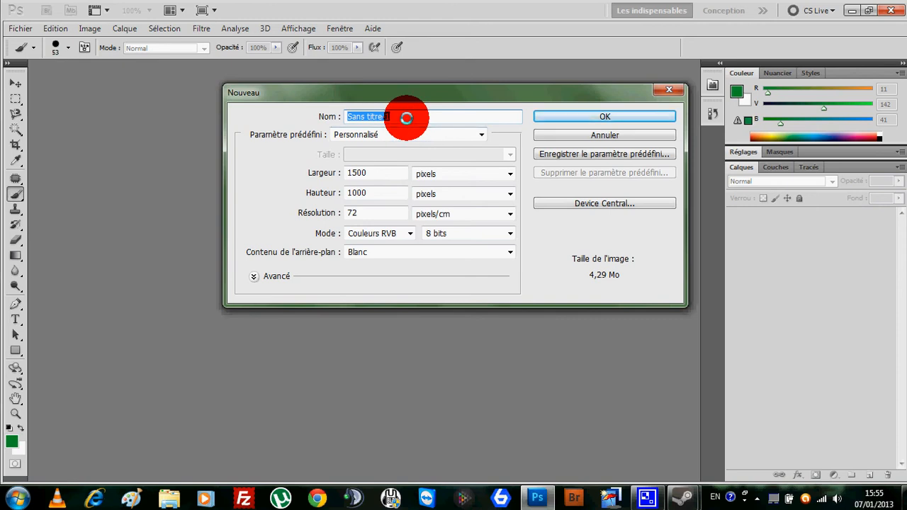
type("texte gravee tuto")
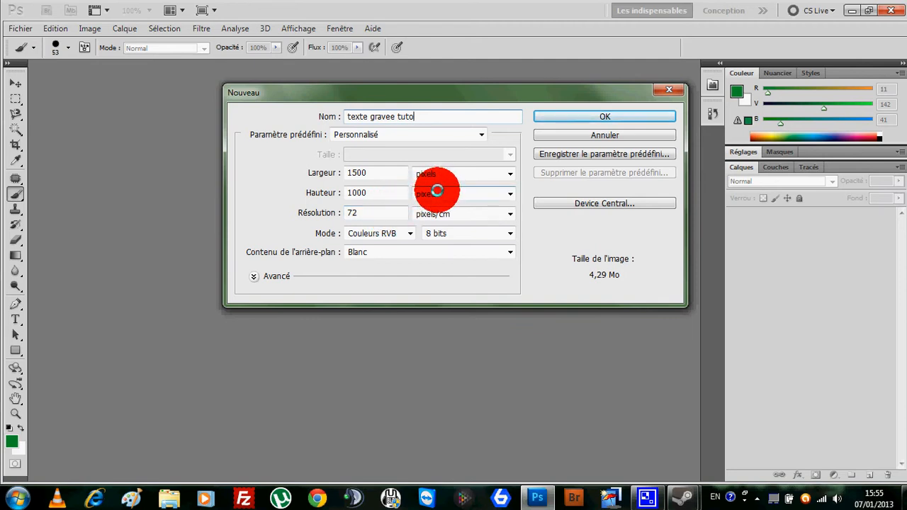
left_click(505, 252)
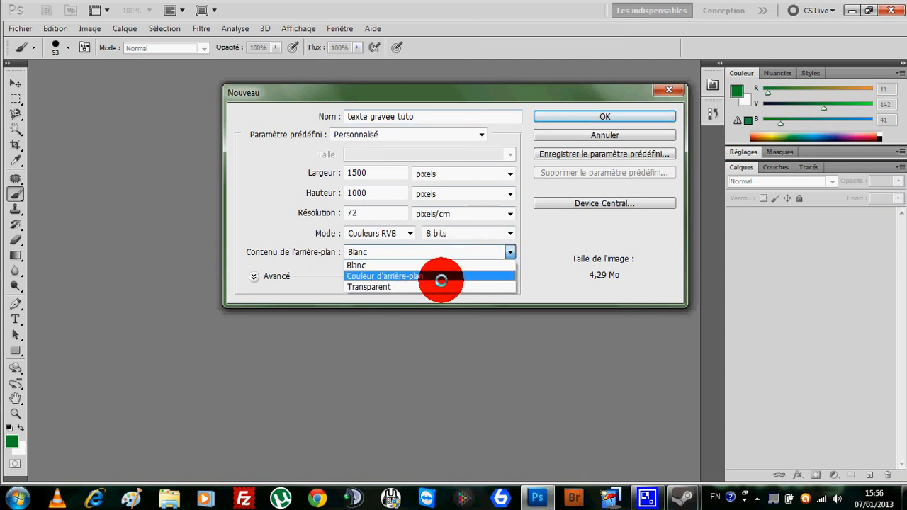
left_click(472, 264)
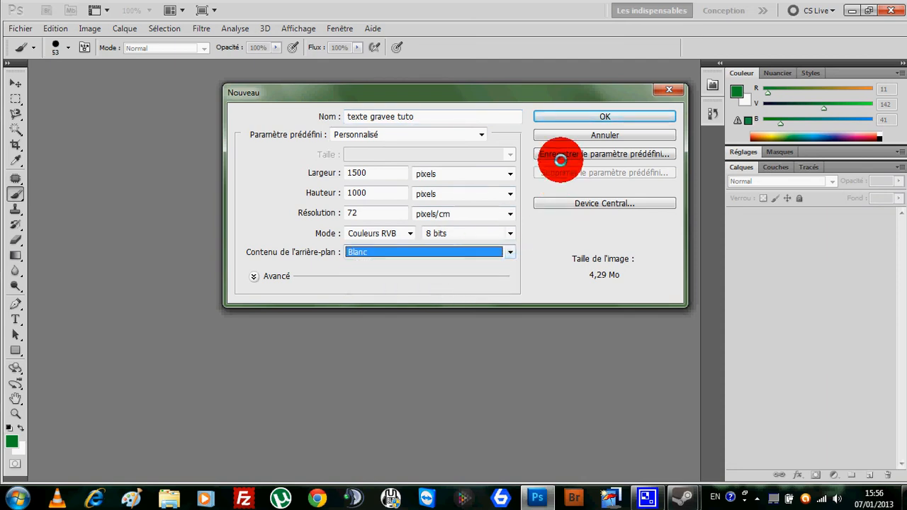
left_click(583, 119)
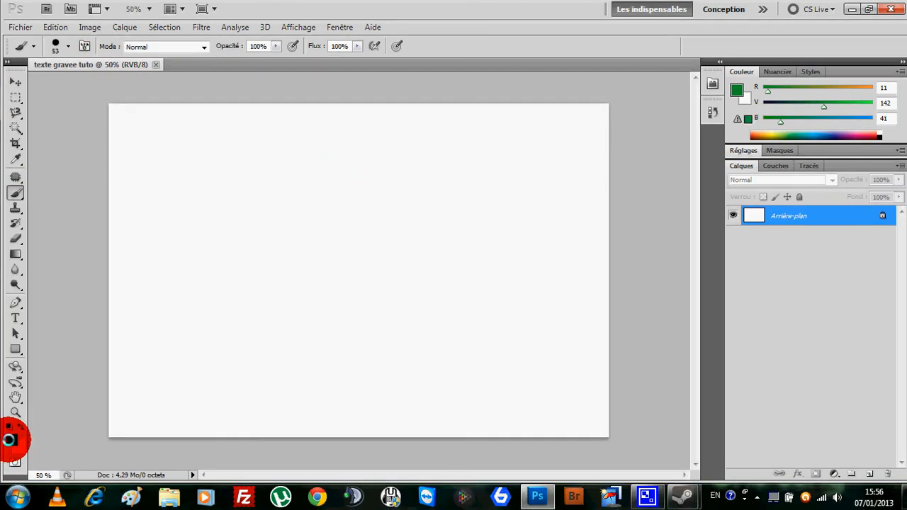
Step: Set the foreground colour to the grey a3a2a2
left_click(10, 439)
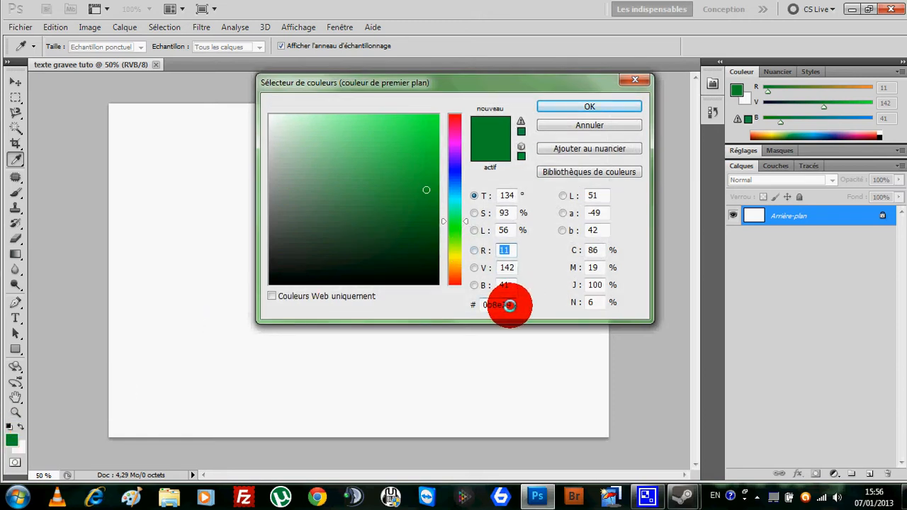
left_click(500, 304)
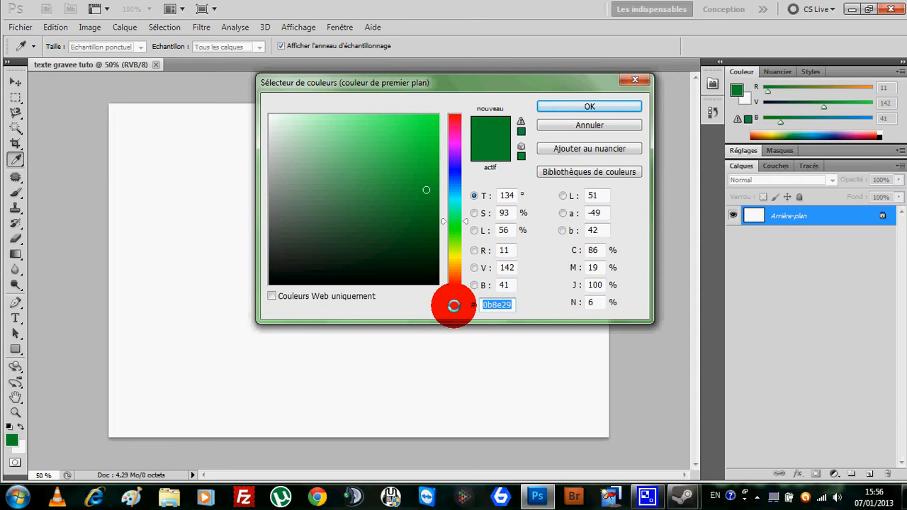
type("a3")
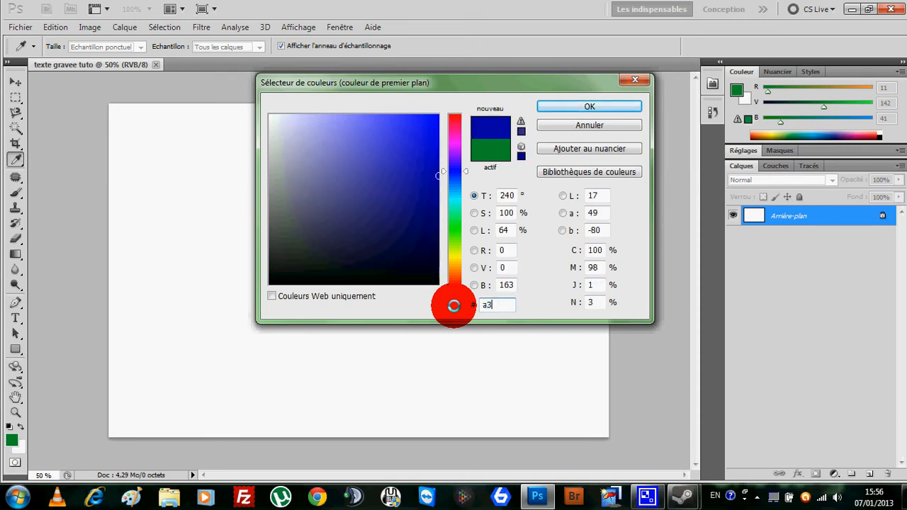
type("a2")
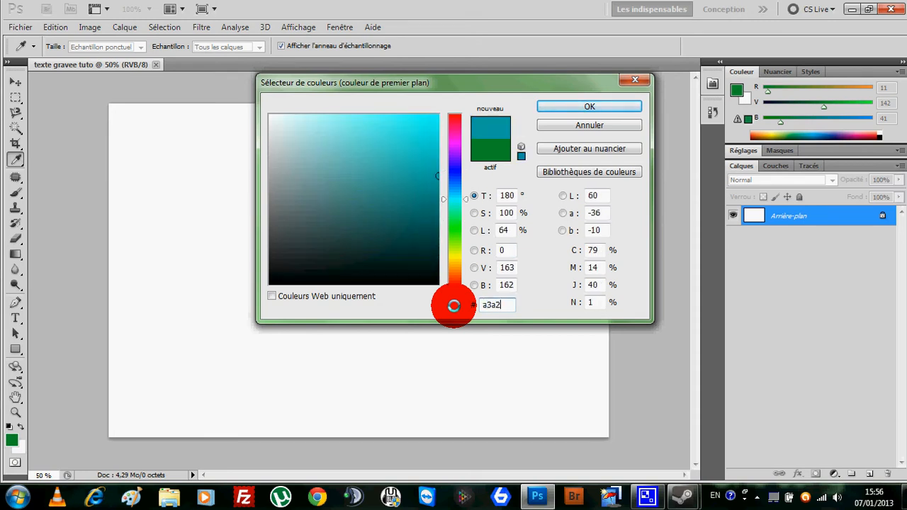
type("a2")
left_click(582, 105)
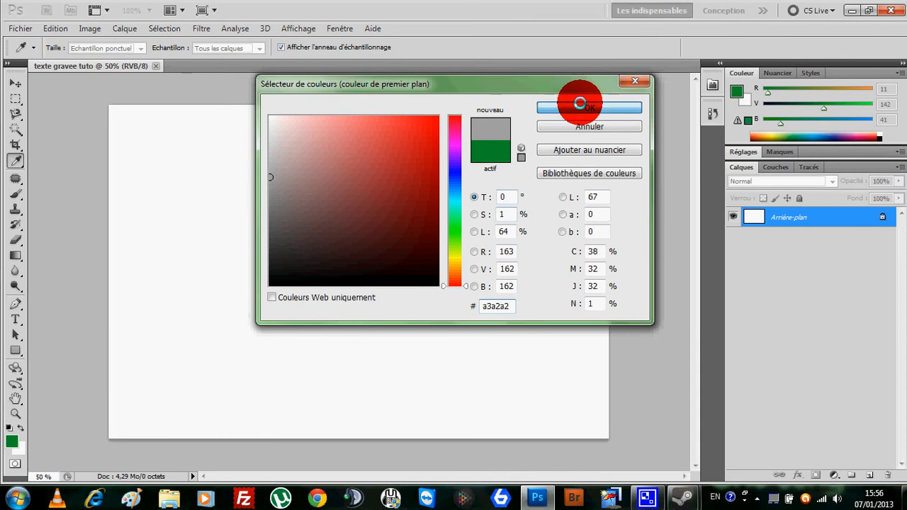
Step: Fill the whole background layer with the grey foreground colour using the Paint Bucket tool
key("b")
left_click(16, 256)
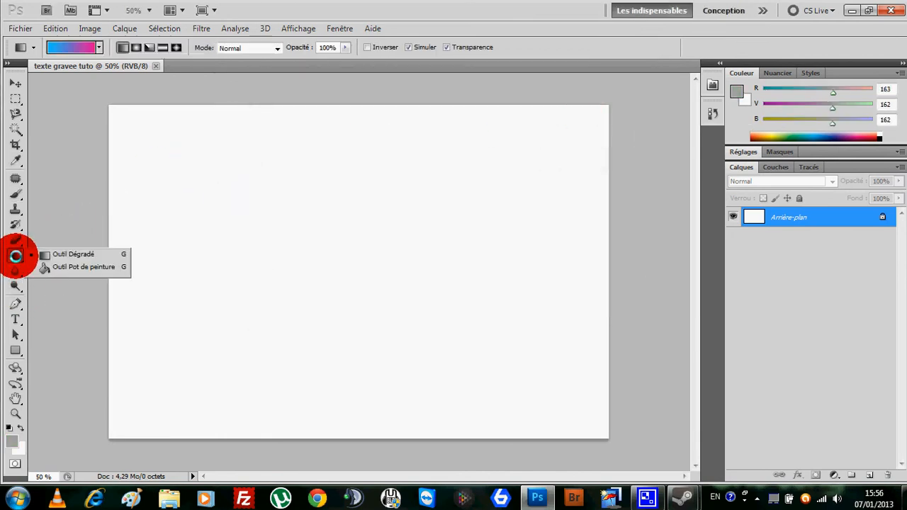
left_click(52, 267)
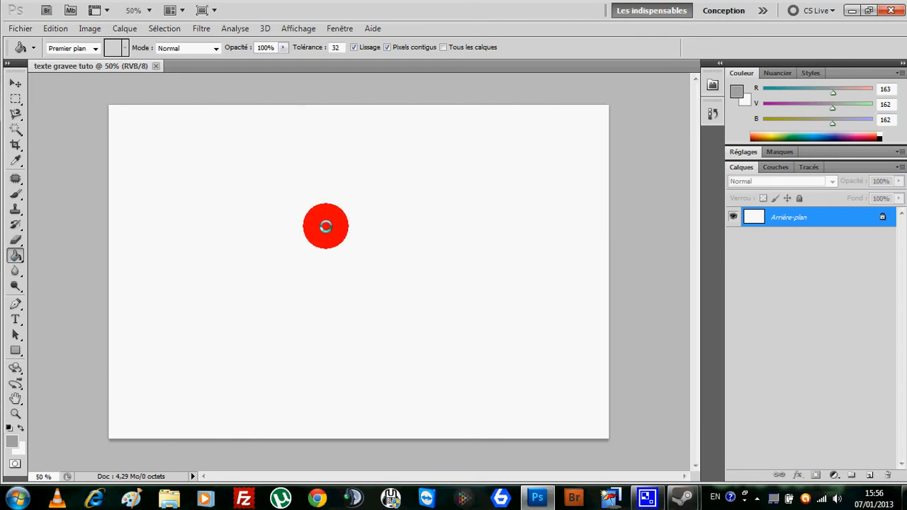
left_click(327, 226)
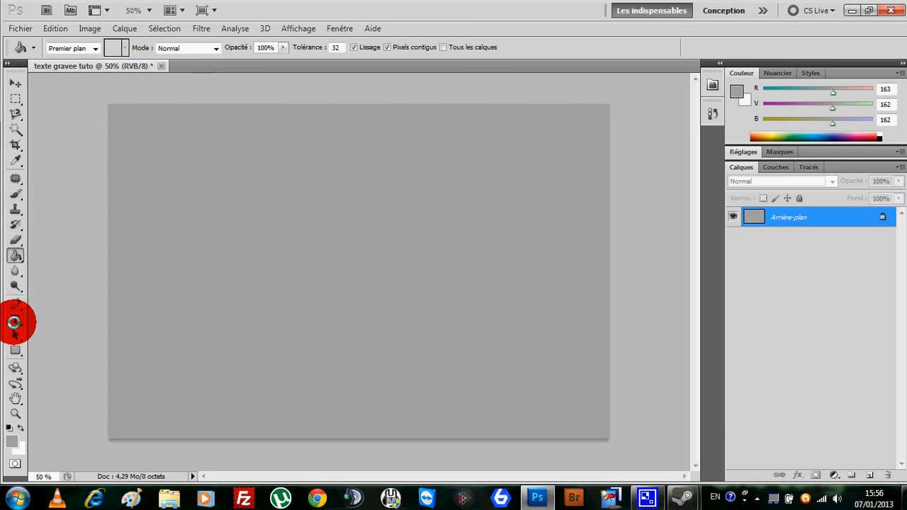
Step: Start a horizontal text line in the left half of the canvas
left_click(14, 321)
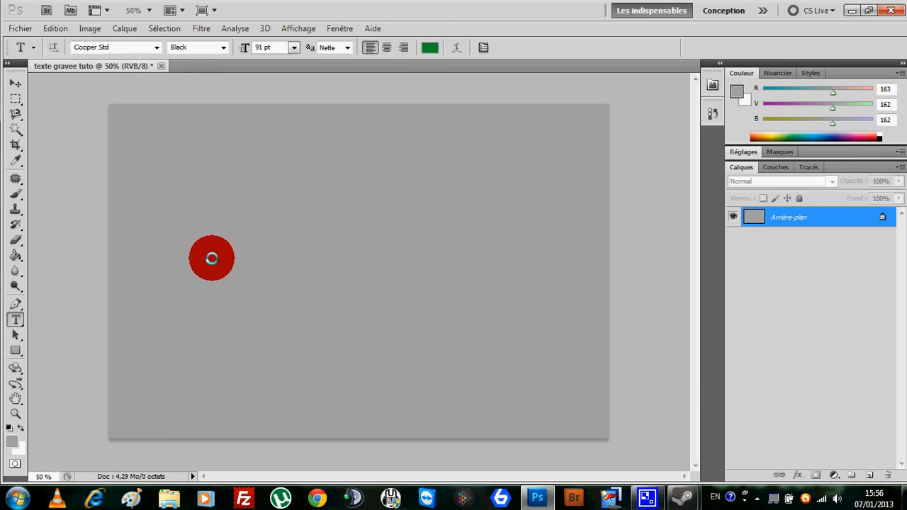
left_click(213, 258)
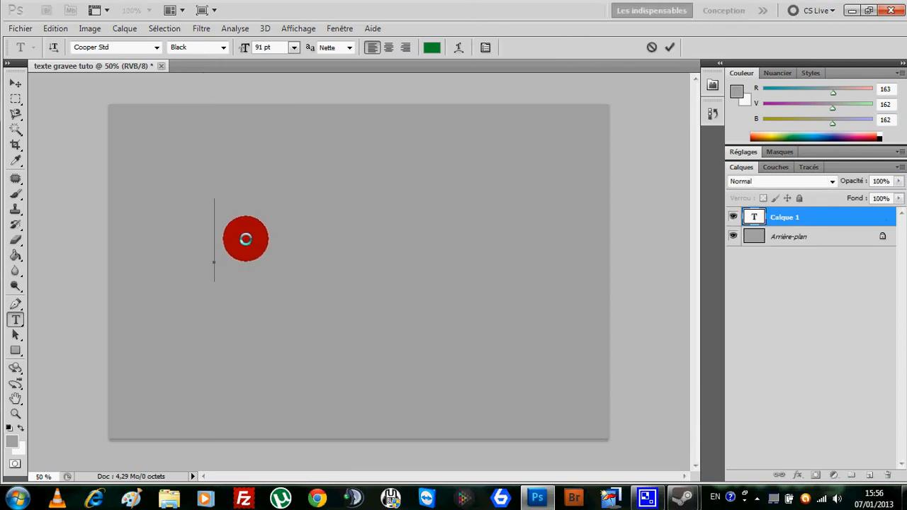
type("Na")
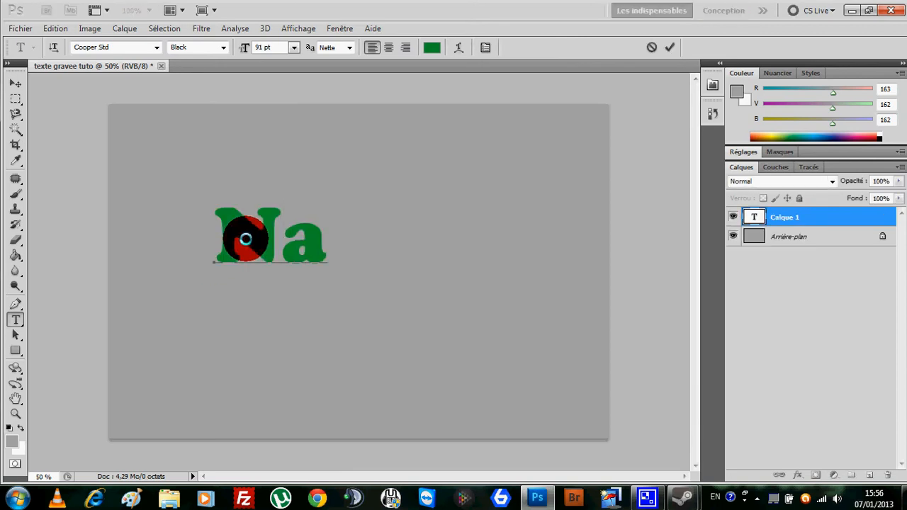
key("BackSpace")
key("BackSpace")
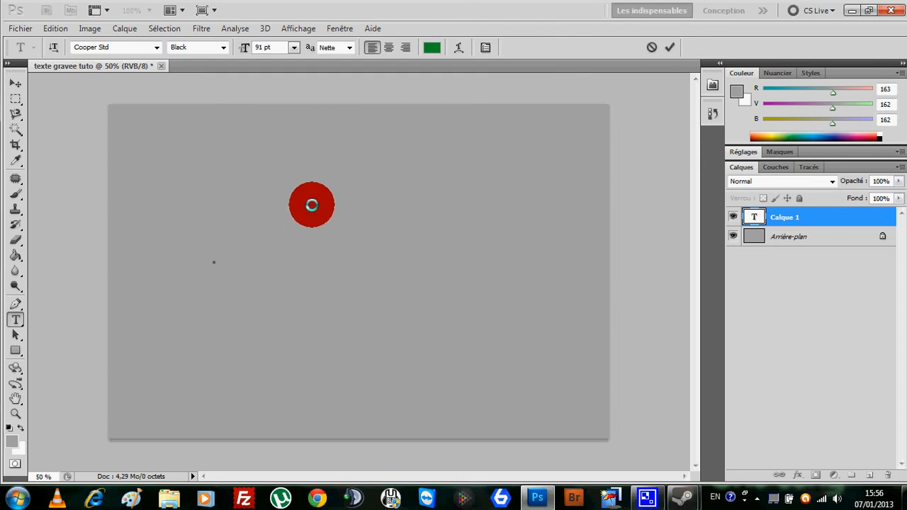
Step: Set the text colour to the darker grey 7a7a7a
left_click(430, 47)
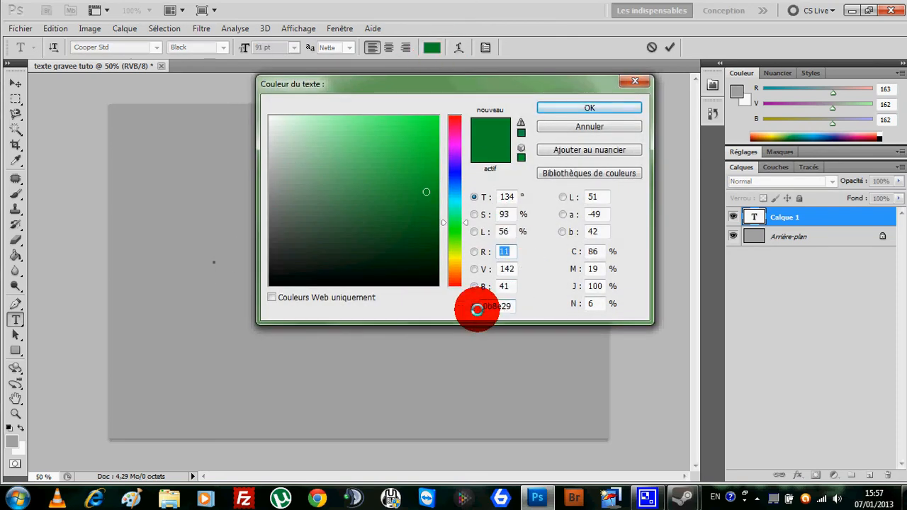
left_click_drag(509, 305, 465, 311)
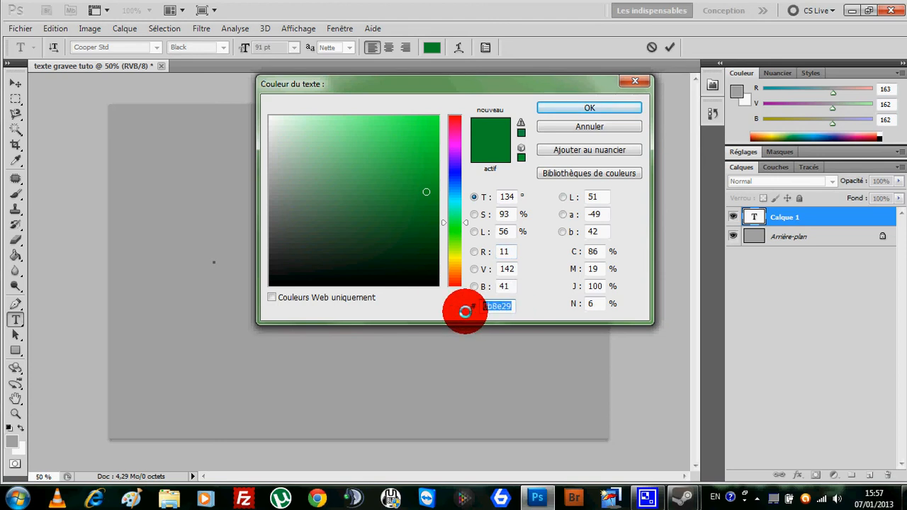
type("7")
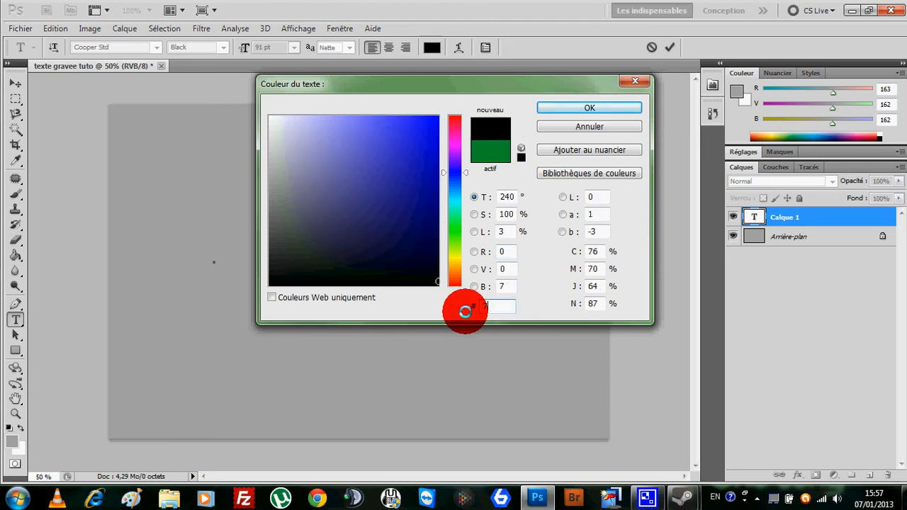
type("a7a")
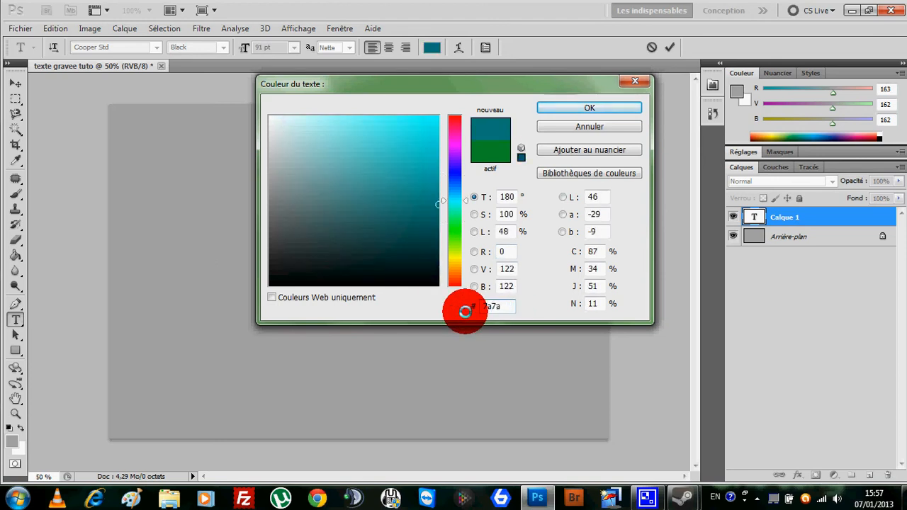
type("7a")
left_click(554, 107)
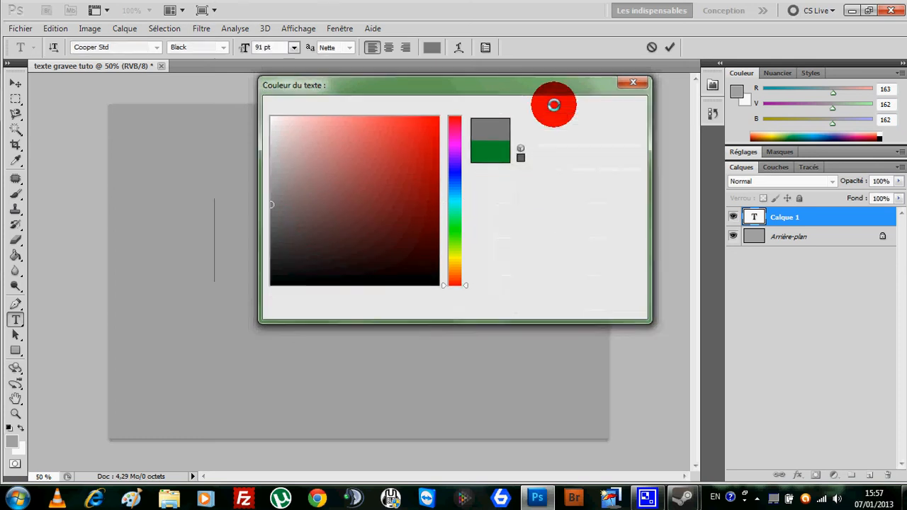
Step: Enter the text "Naex Design" and reduce its font size to 68 pt
type("Naox")
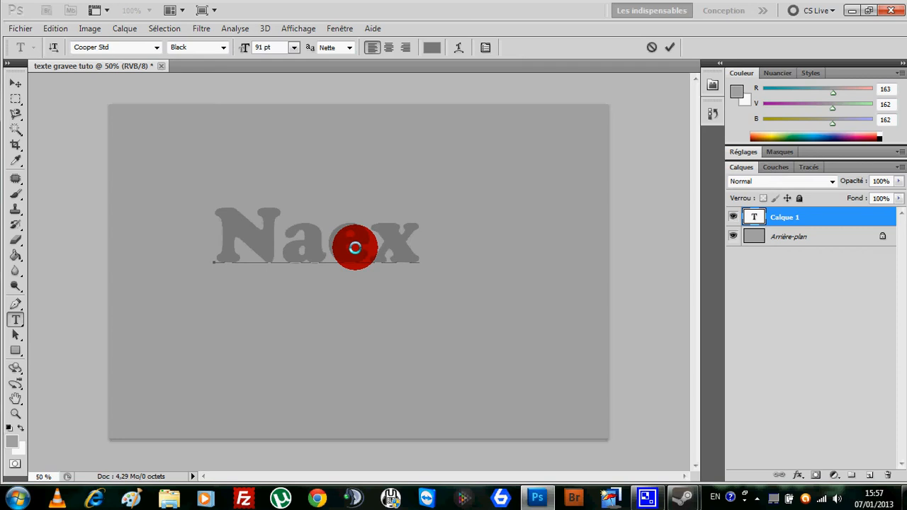
type(" Desi")
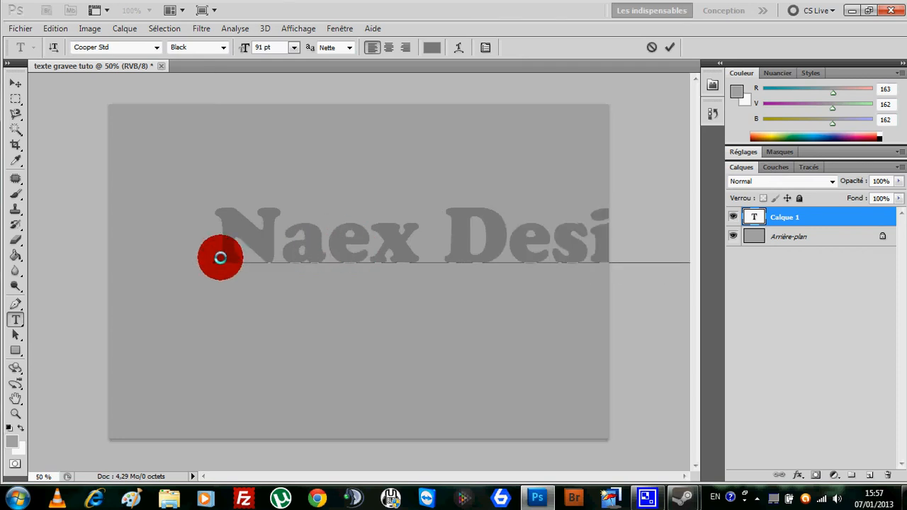
left_click_drag(220, 258, 741, 247)
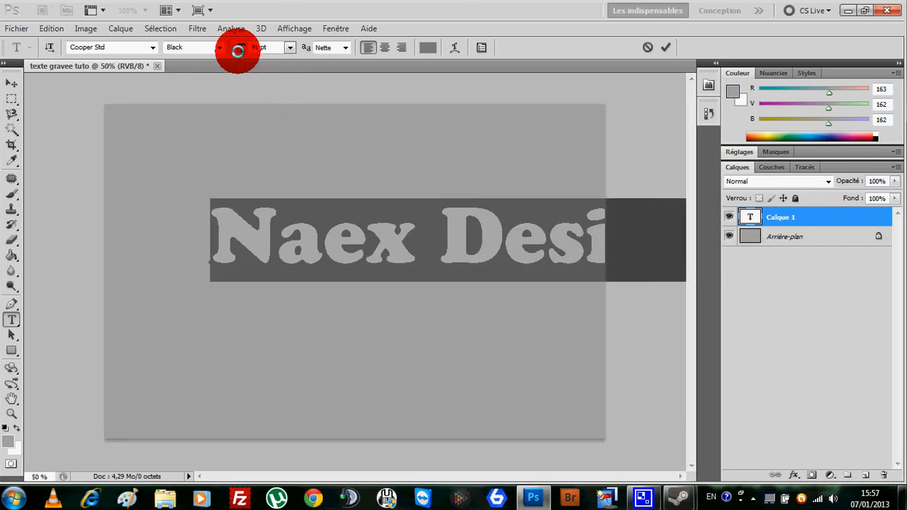
left_click_drag(238, 49, 221, 54)
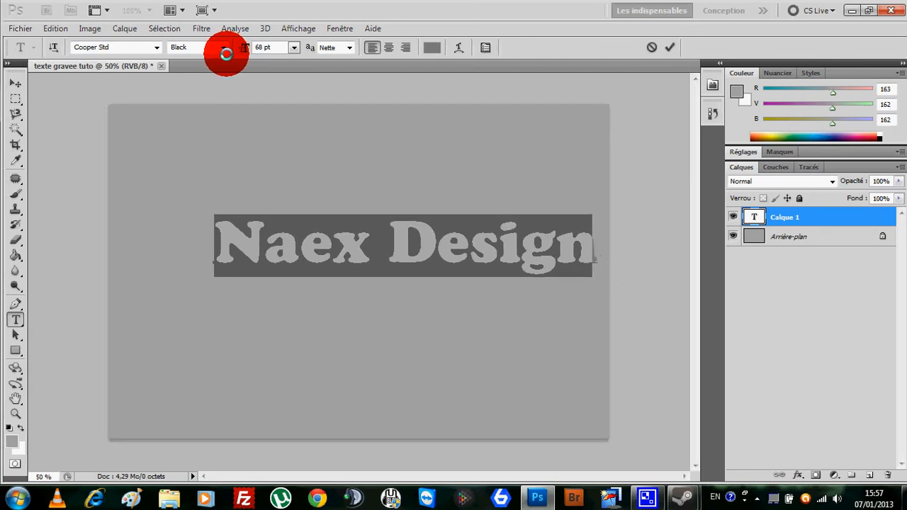
Step: Change the text's font to Copperplate Gothic Bold and reposition the text near the centre of the canvas
left_click_drag(394, 316, 365, 316)
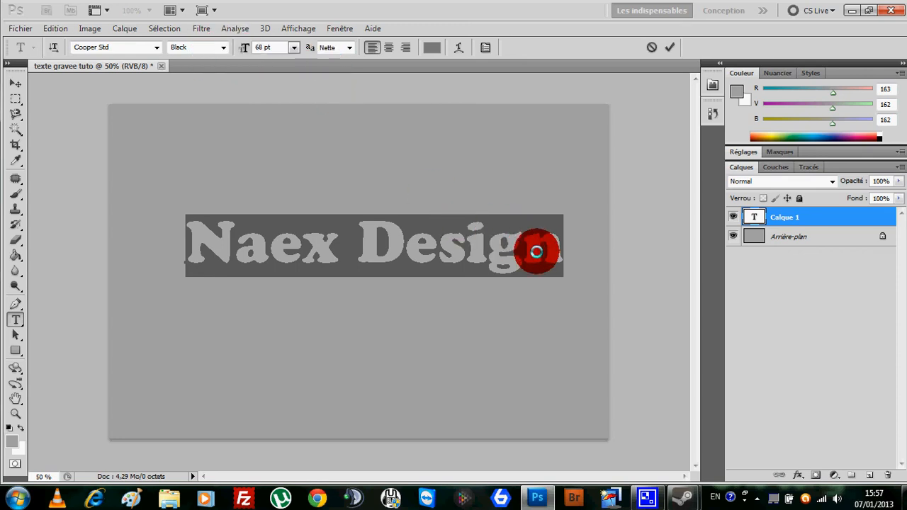
mouse_move(474, 327)
left_mouse_down()
mouse_move(466, 346)
mouse_move(474, 343)
left_mouse_up()
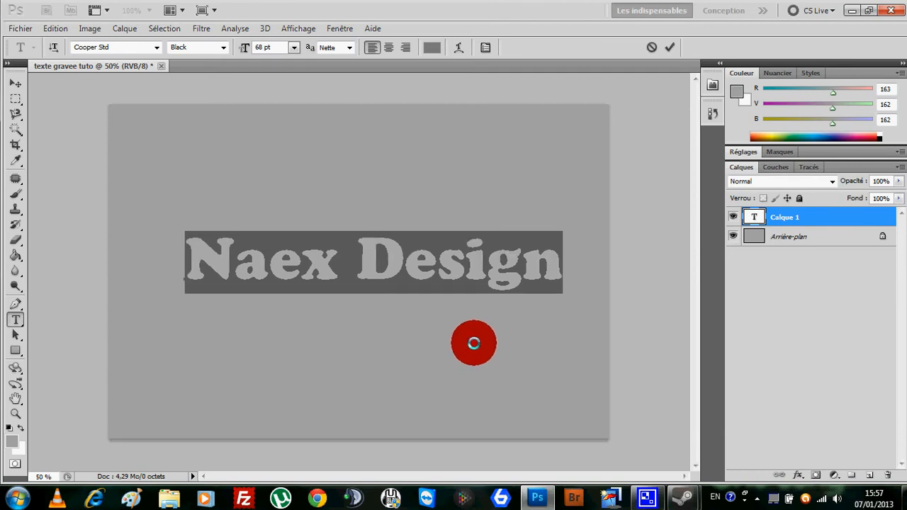
left_click(138, 47)
key("Down")
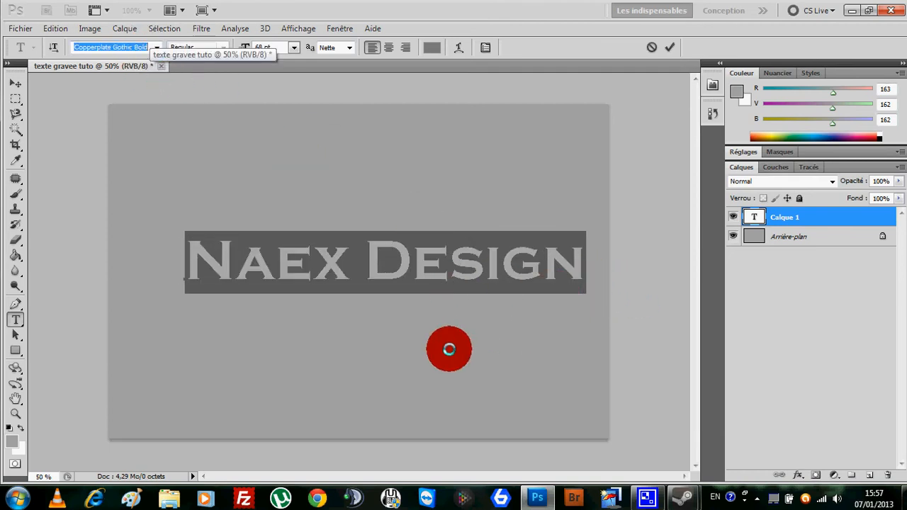
left_click_drag(448, 348, 433, 350)
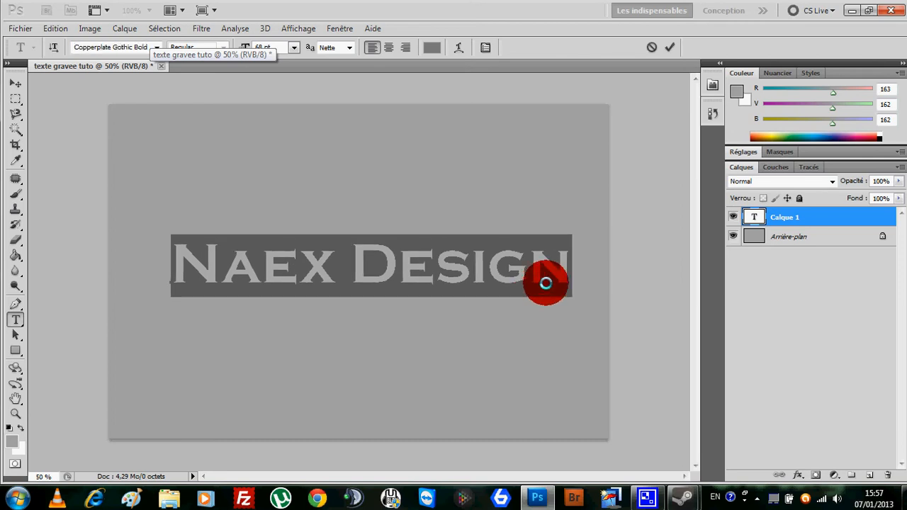
left_click(562, 269)
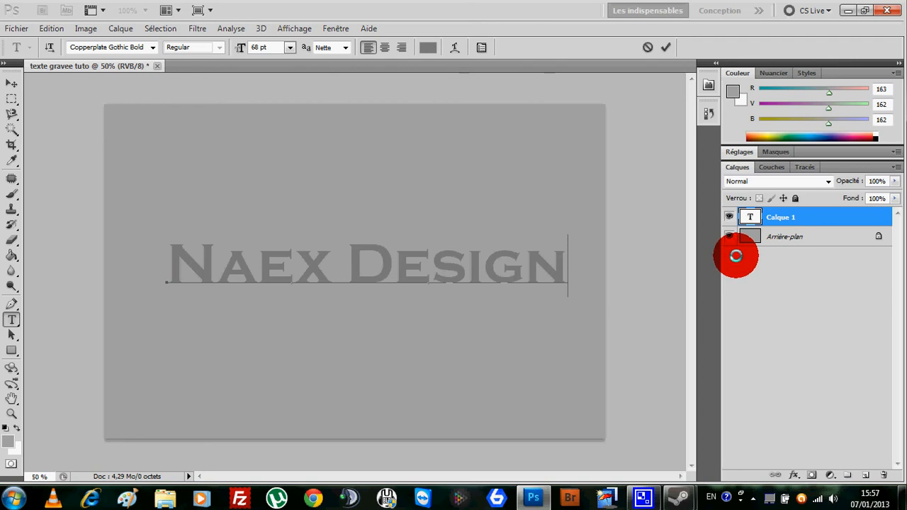
Step: Add a drop shadow to the Naex Design text layer with Normal blend mode and the near-white colour fdfbfb
double_click(836, 214)
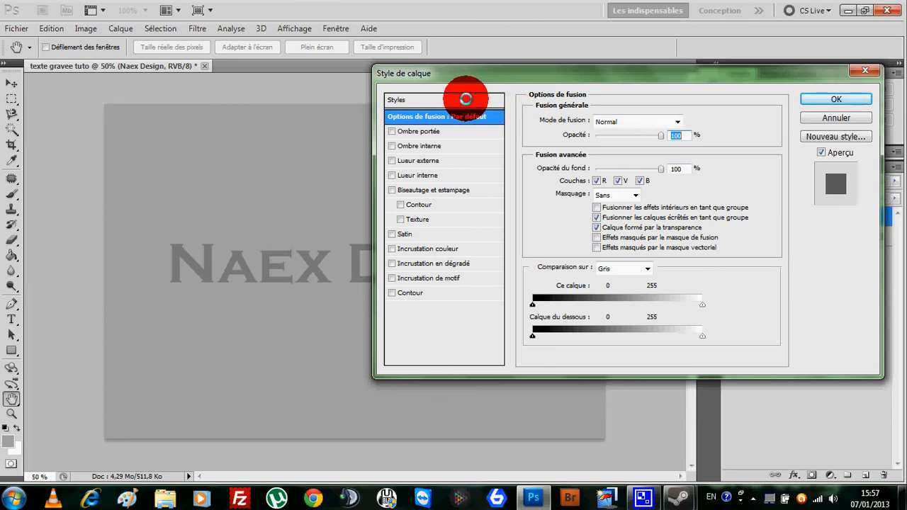
left_click(442, 132)
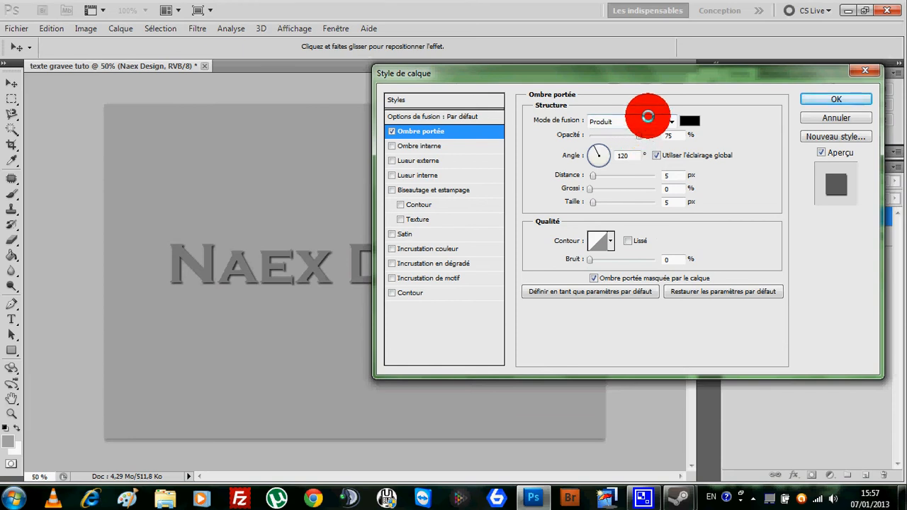
left_click(671, 122)
left_click(670, 110)
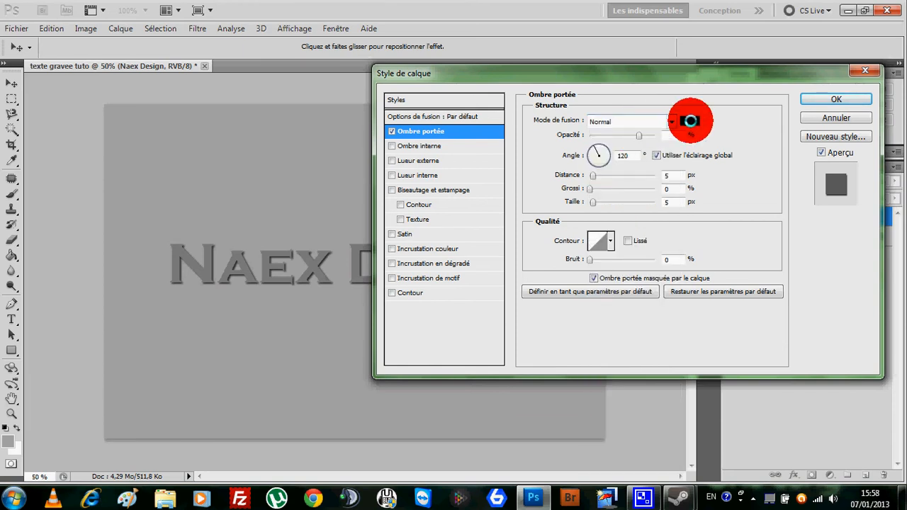
left_click(679, 124)
left_click(265, 117)
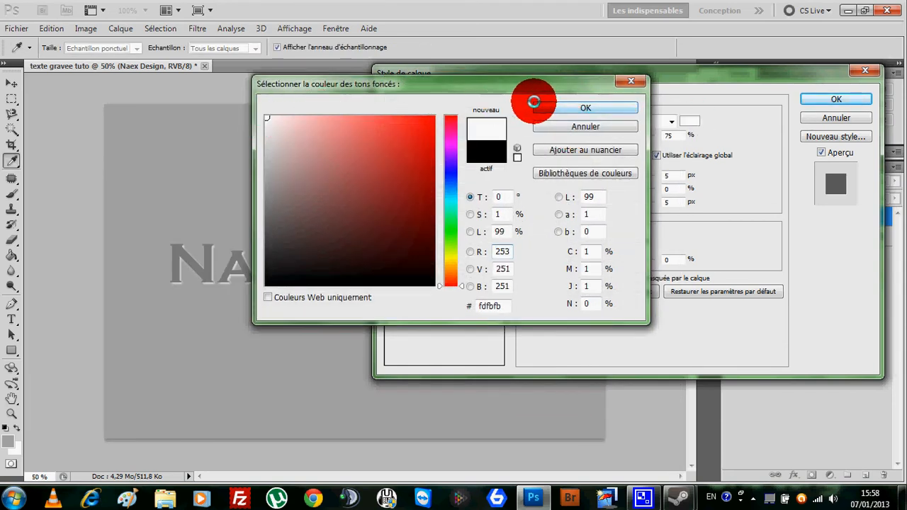
left_click(551, 106)
Step: Set the drop shadow's opacity to 41%, distance to 1 px and size to 0 px
left_click(675, 139)
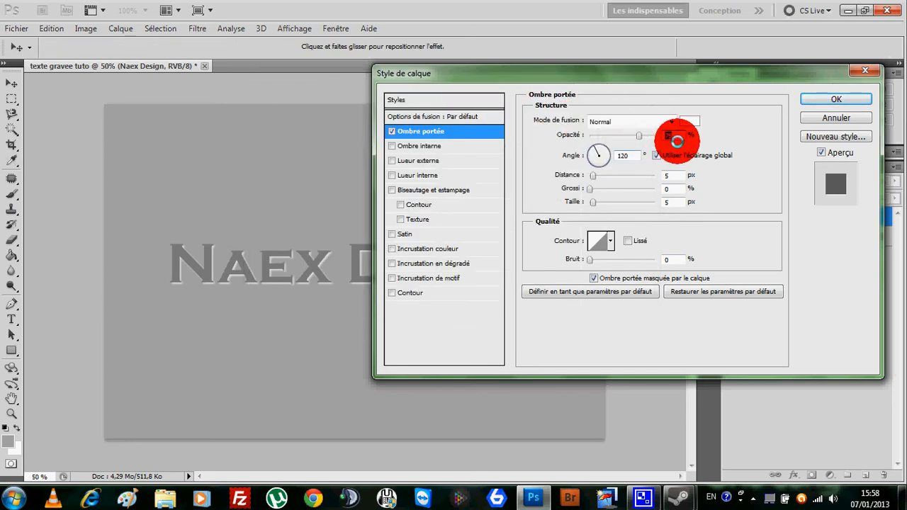
type("41")
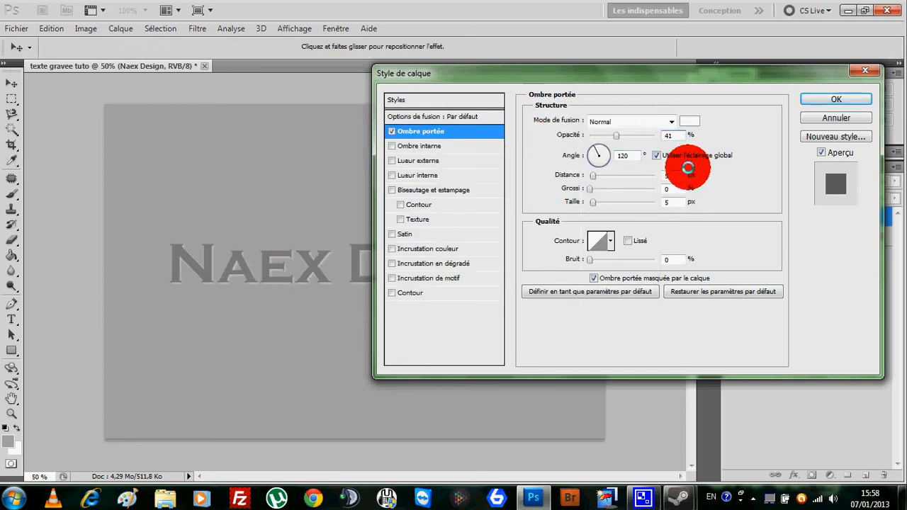
left_click(673, 178)
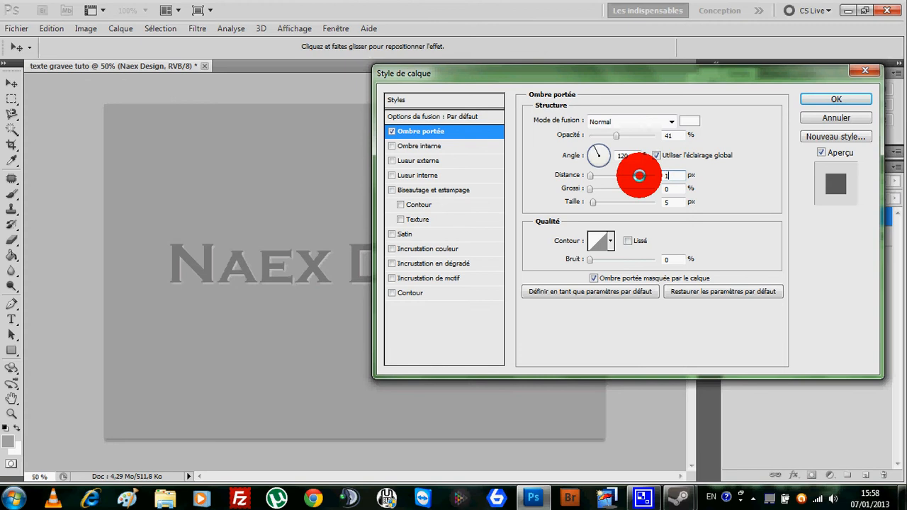
key("Tab")
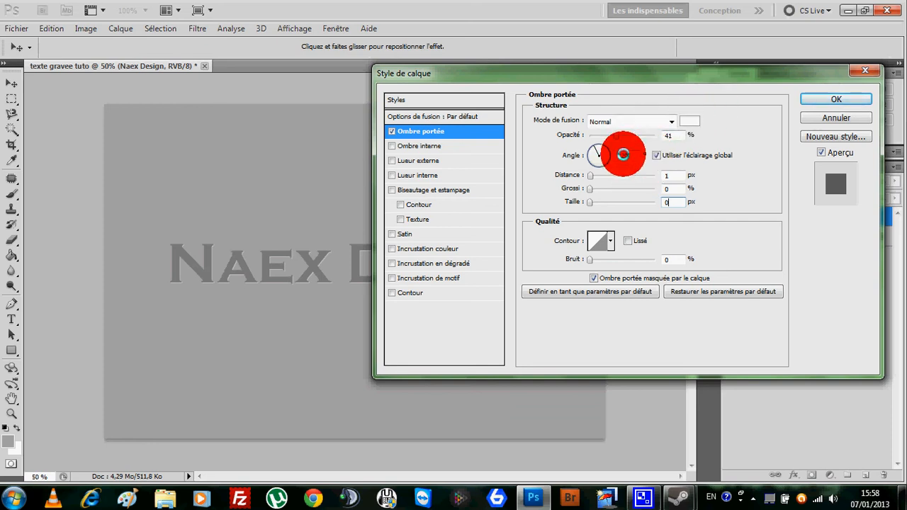
Step: Add an inner shadow to the text with 52% opacity, 2 px distance and 3 px size
left_click(442, 148)
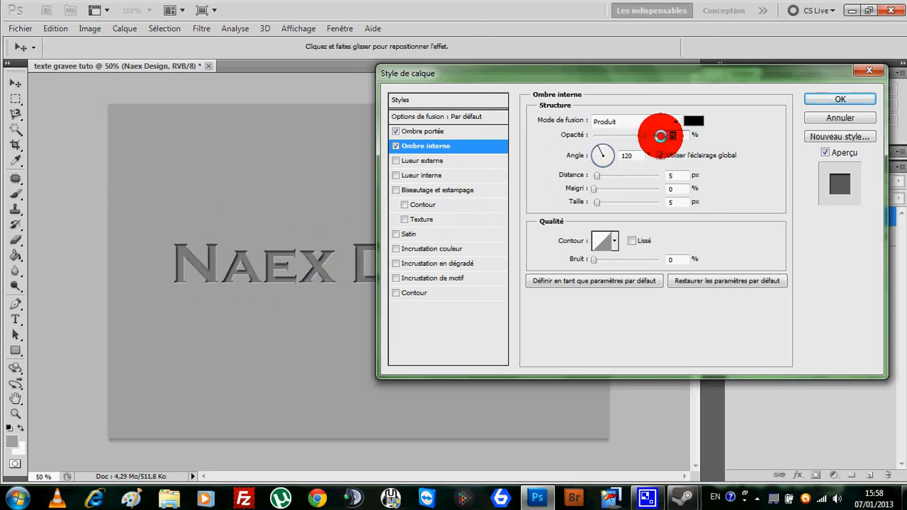
type("52")
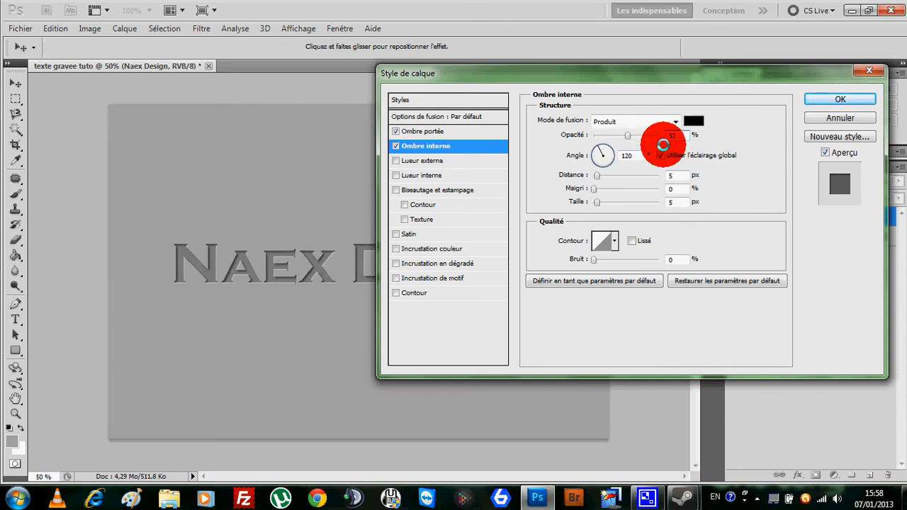
left_click(628, 136)
mouse_move(625, 136)
left_mouse_down()
mouse_move(636, 138)
mouse_move(603, 141)
mouse_move(622, 138)
left_mouse_up()
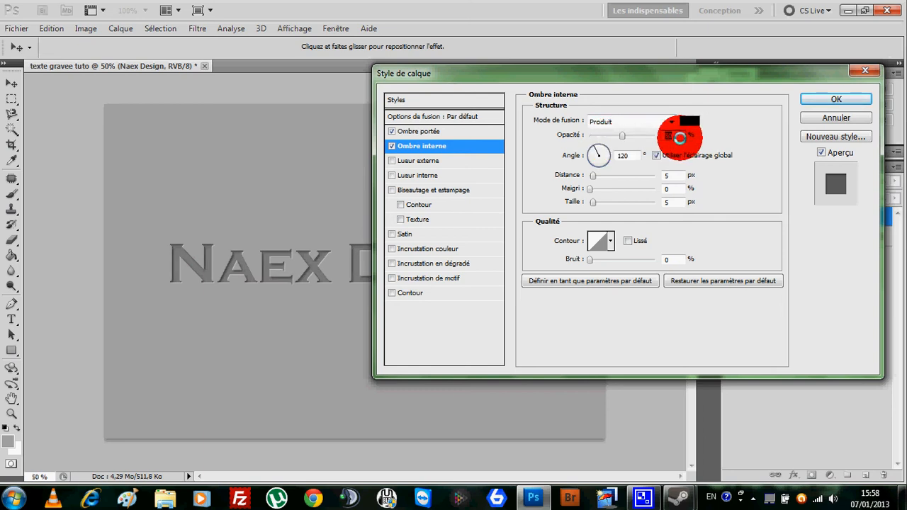
type("52")
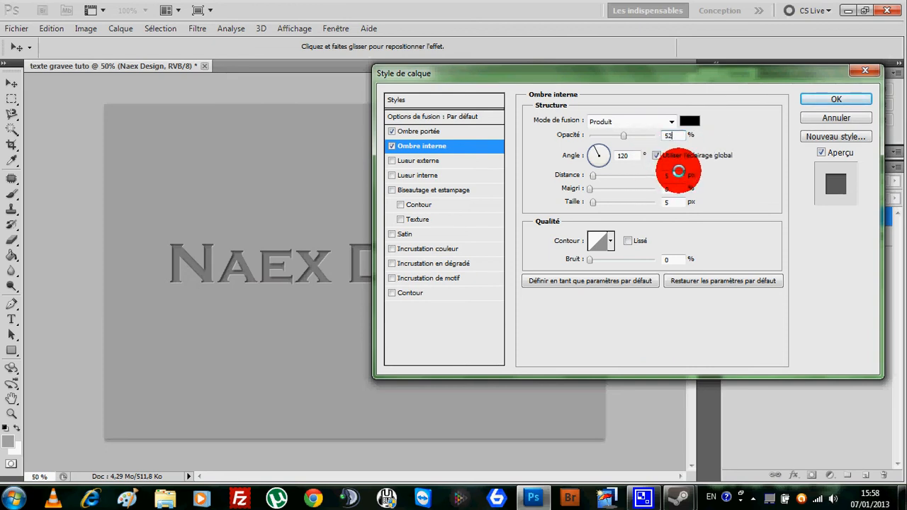
type("2")
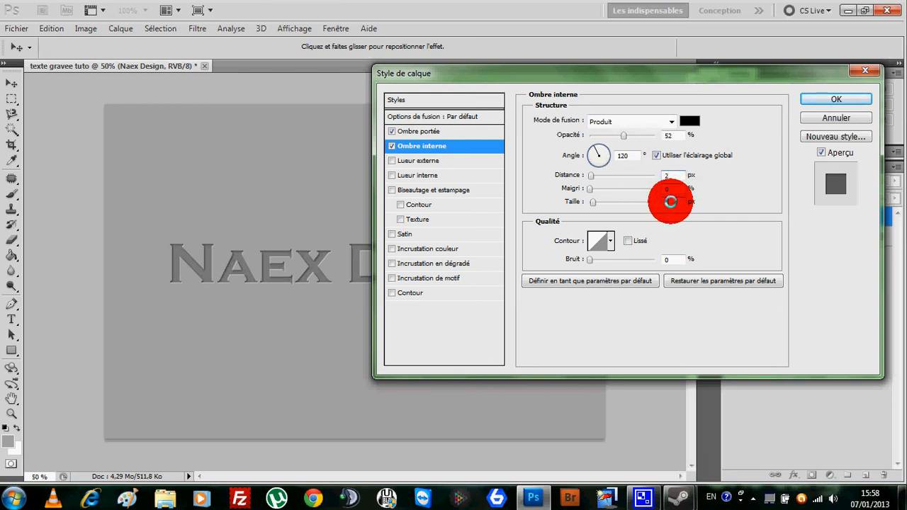
key("Tab")
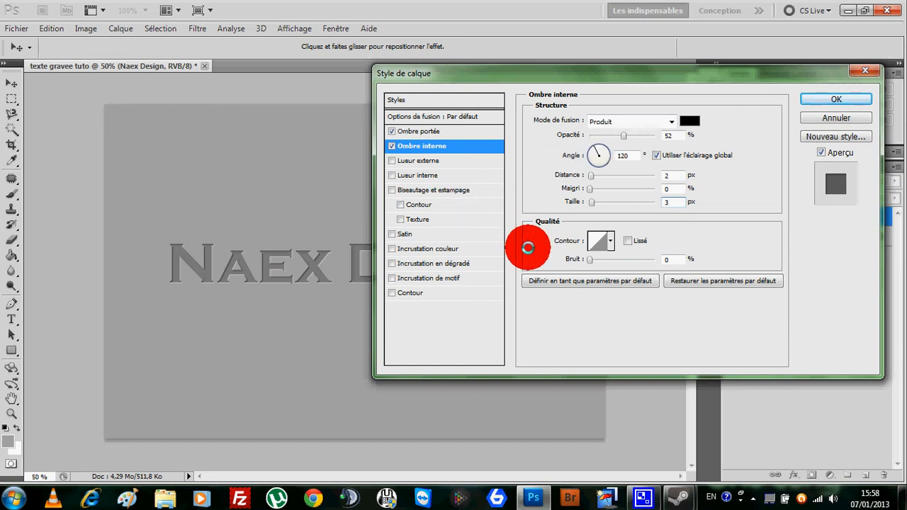
Step: Add a gradient overlay at 15% opacity to the text and apply the layer styles
left_click(448, 263)
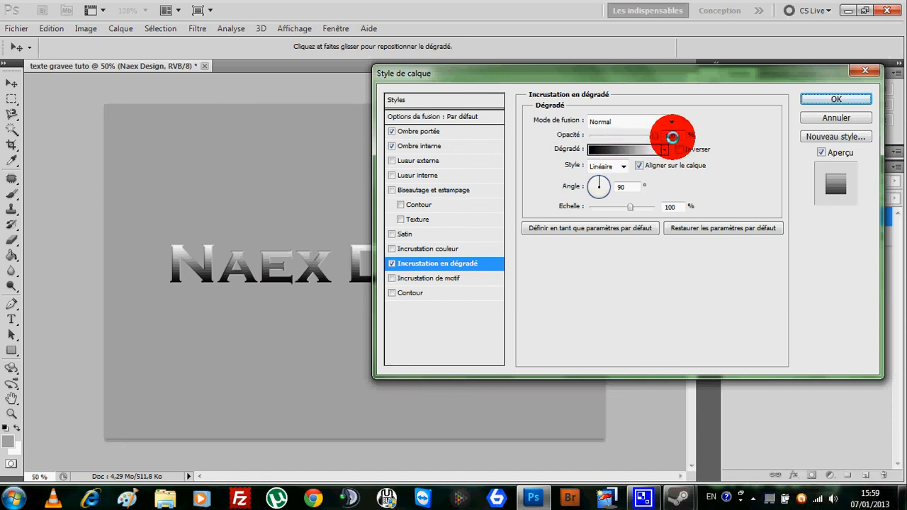
left_click_drag(673, 137, 662, 137)
type("15")
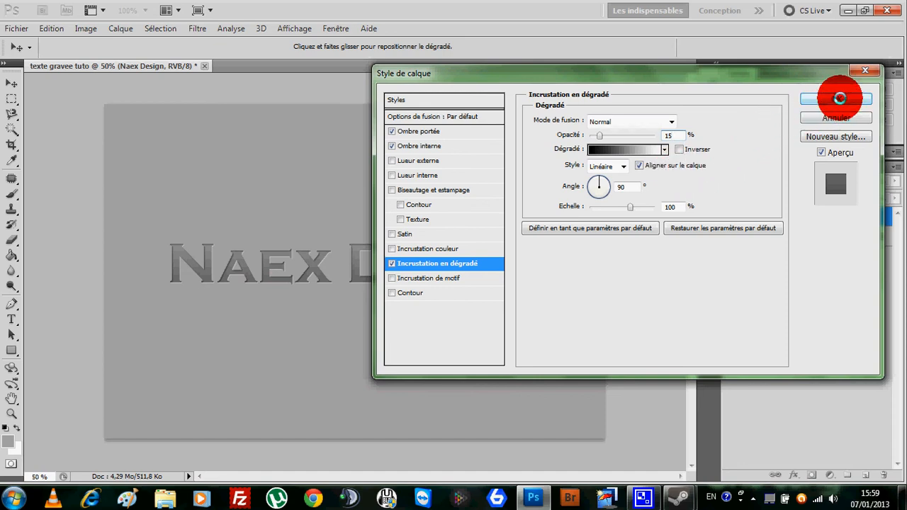
left_click(839, 99)
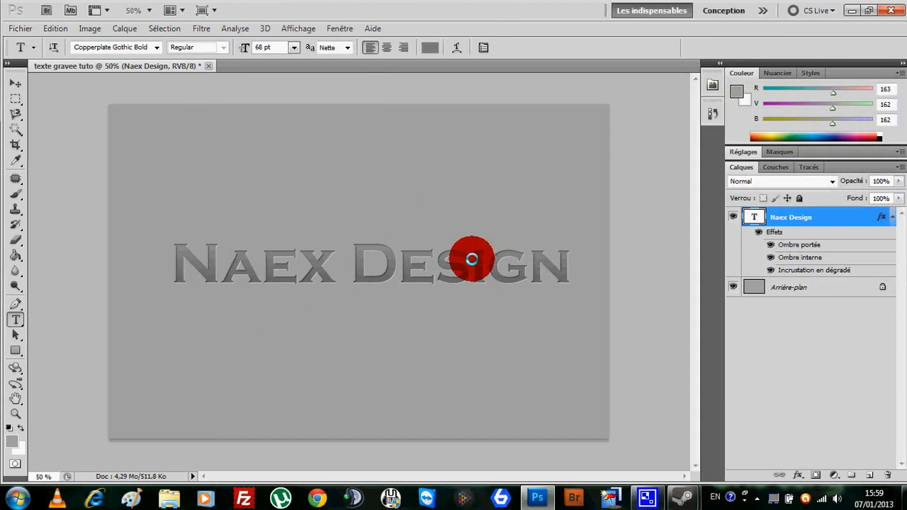
Step: Undock the texte gravee tuto document into a floating window and reposition it in the workspace
left_click_drag(157, 66, 354, 90)
left_click_drag(411, 65, 436, 91)
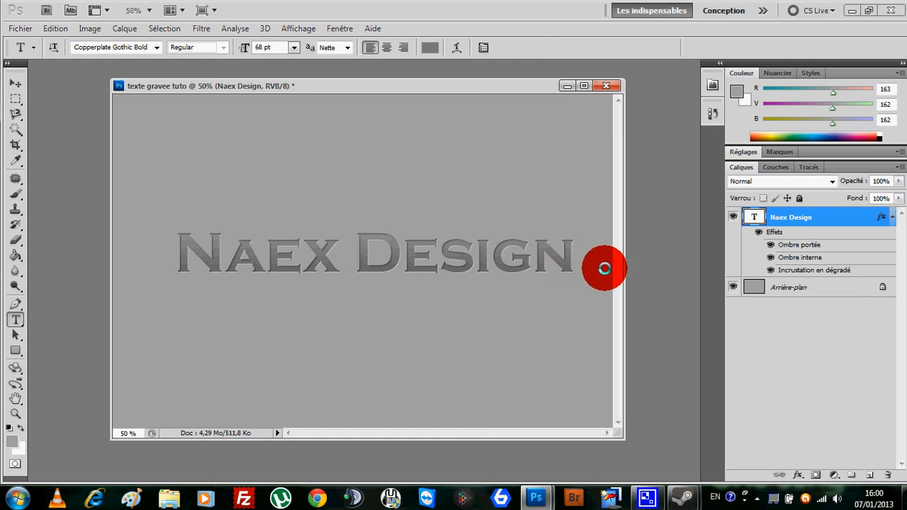
left_click_drag(430, 83, 439, 92)
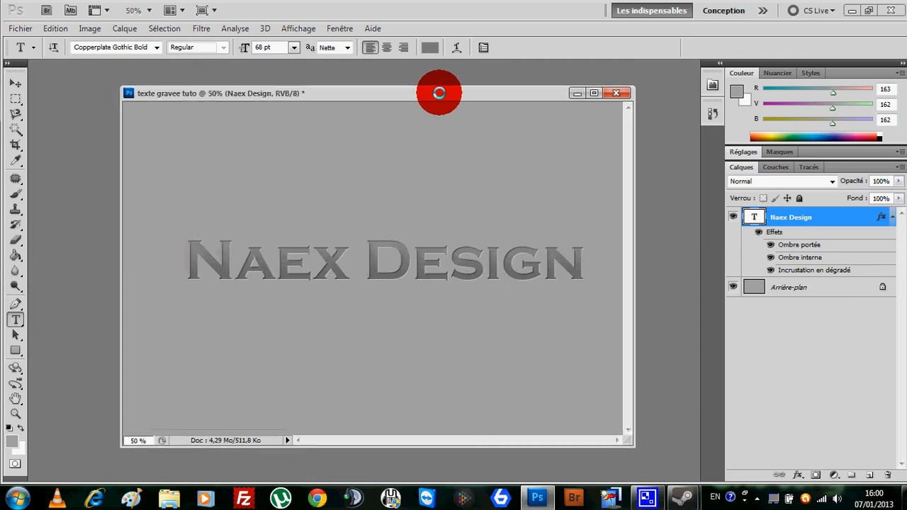